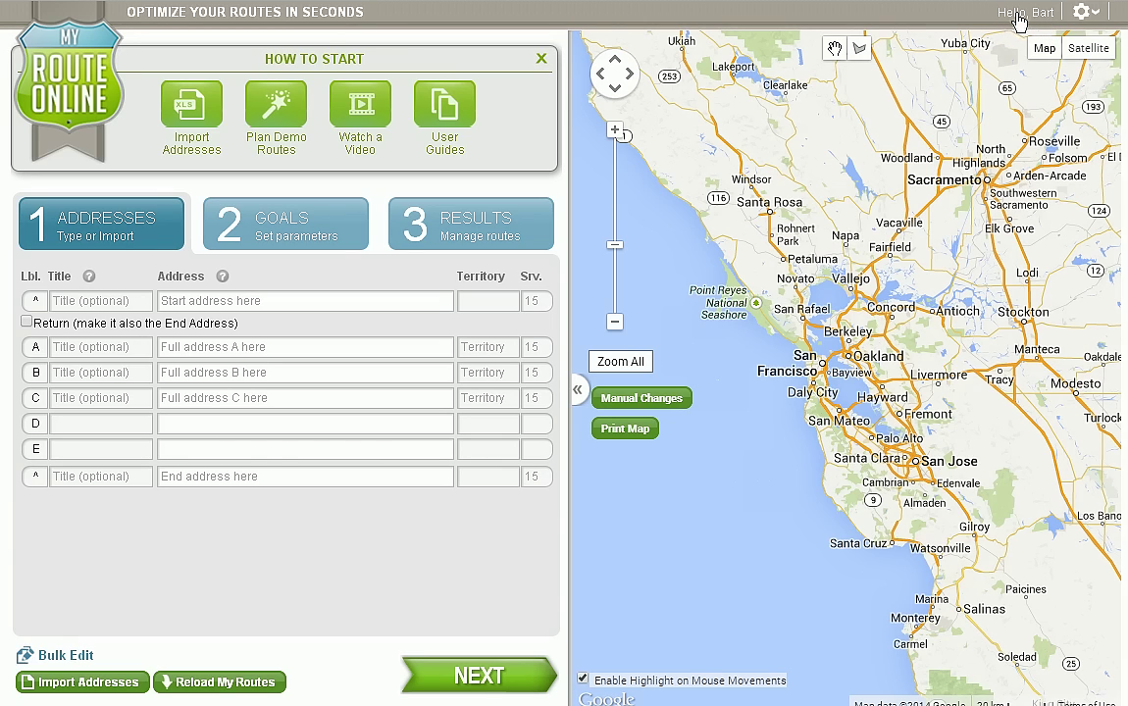
Load the local file 'Test Data - 34 Addresses.xlsx' into the Import Wizard
click(1099, 19)
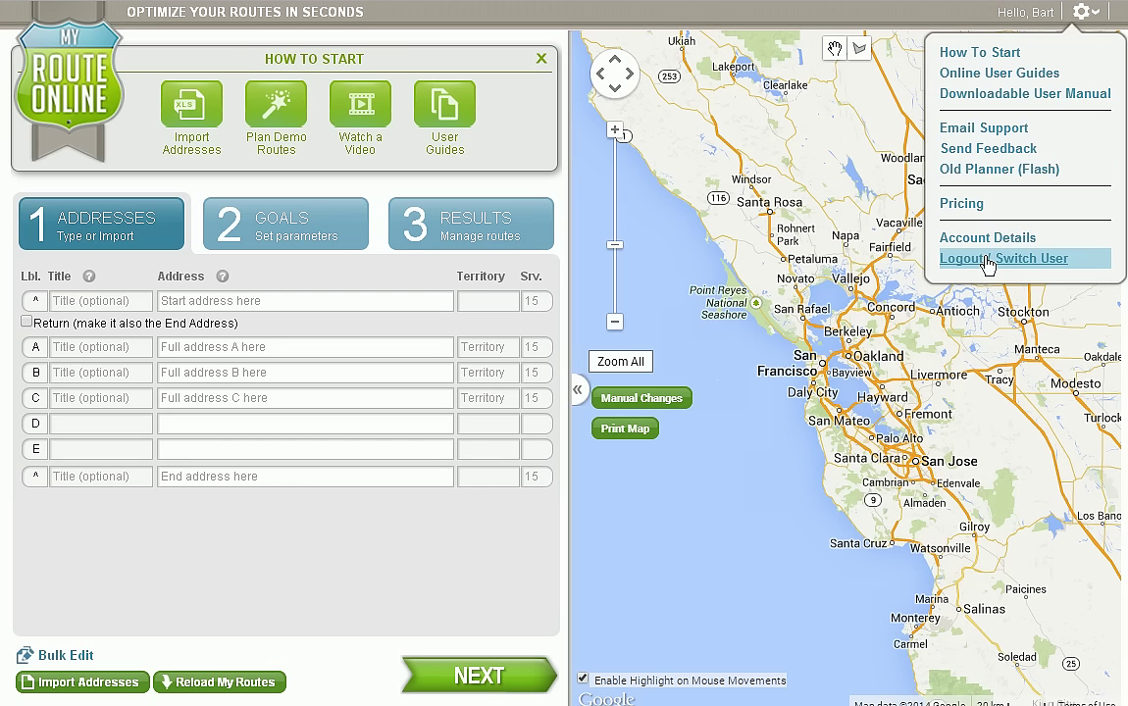
click(652, 251)
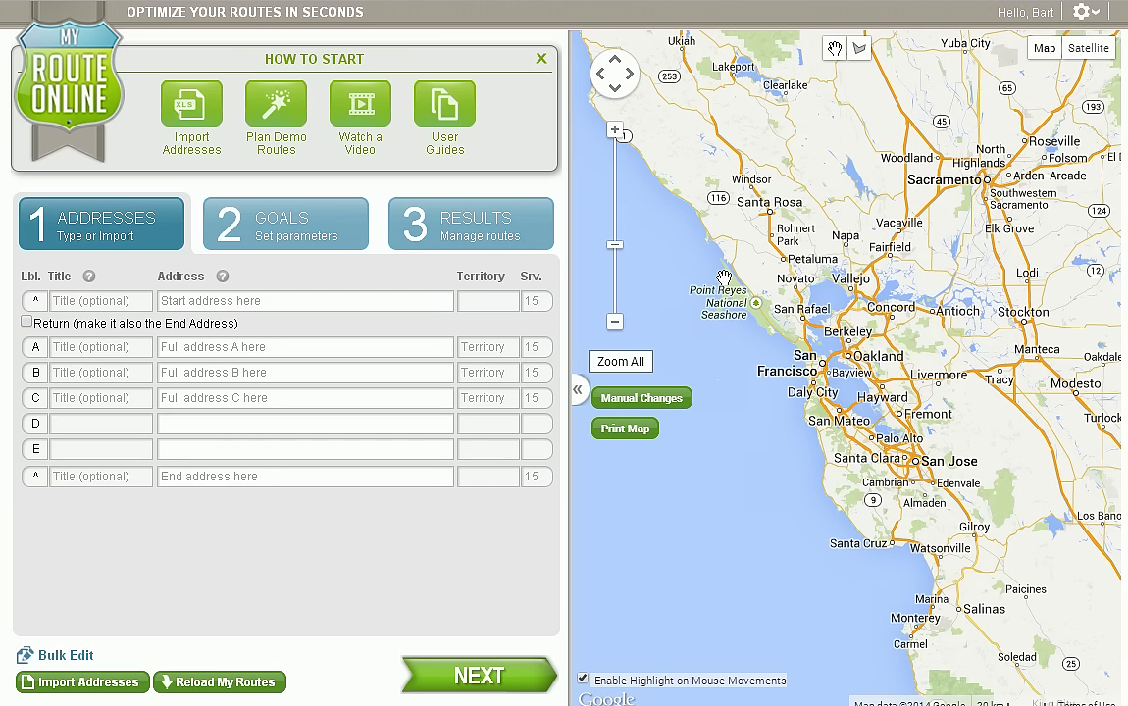
click(89, 685)
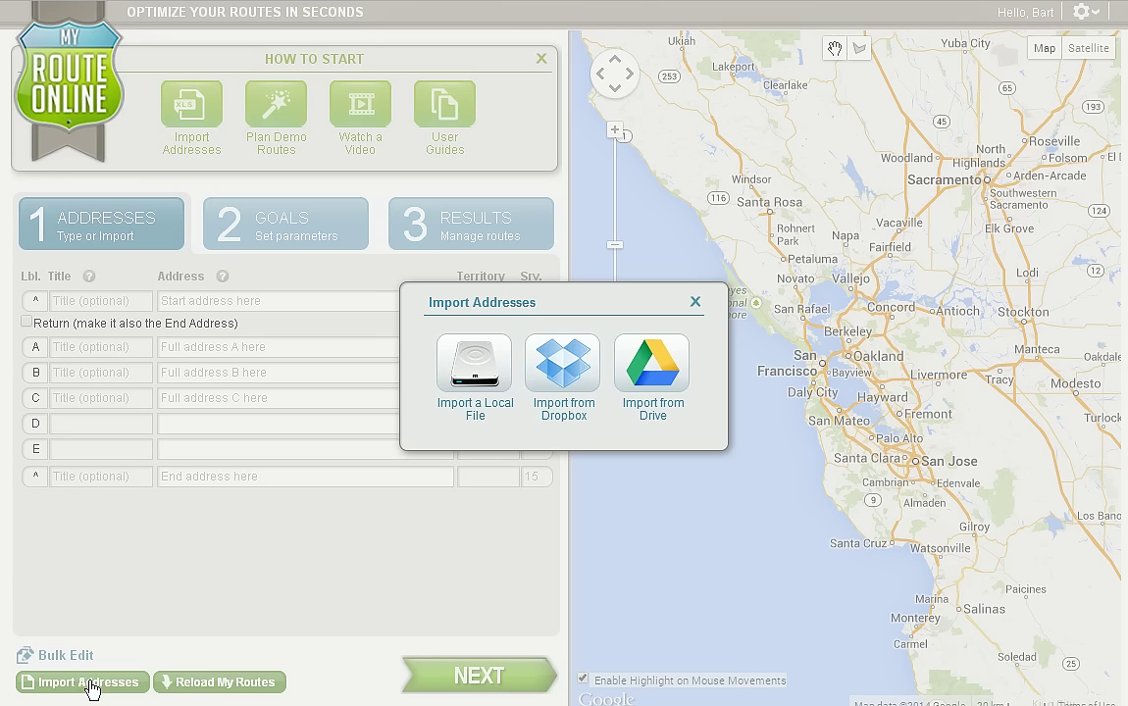
click(475, 371)
click(149, 3)
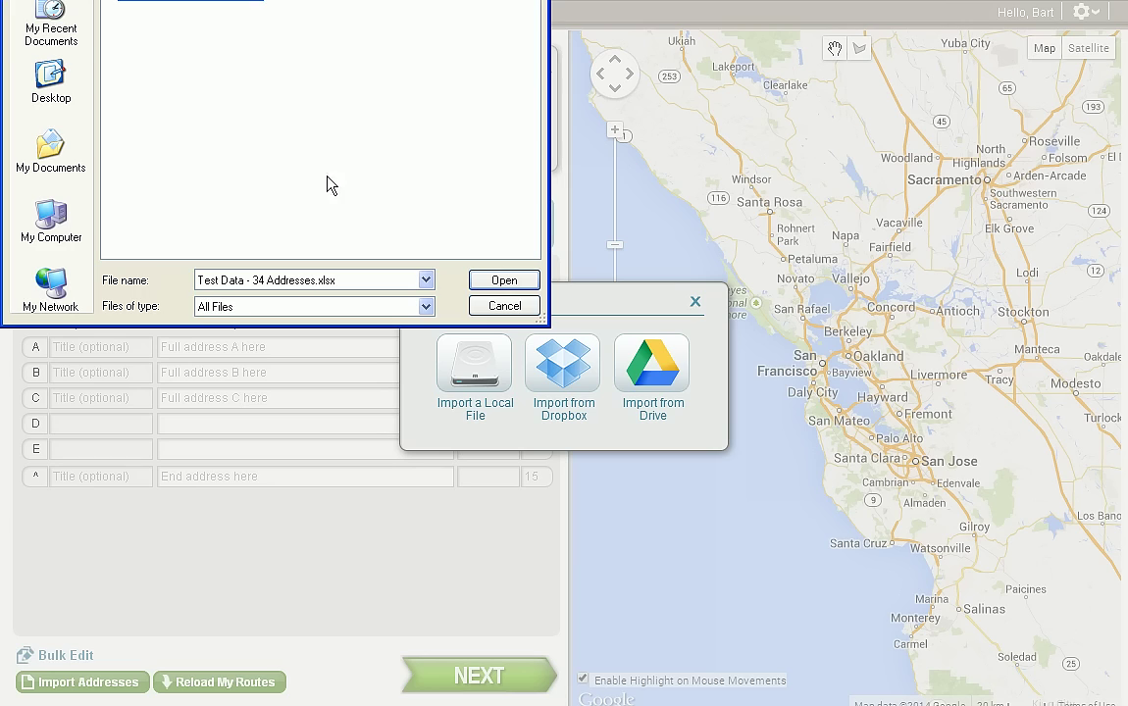
click(503, 281)
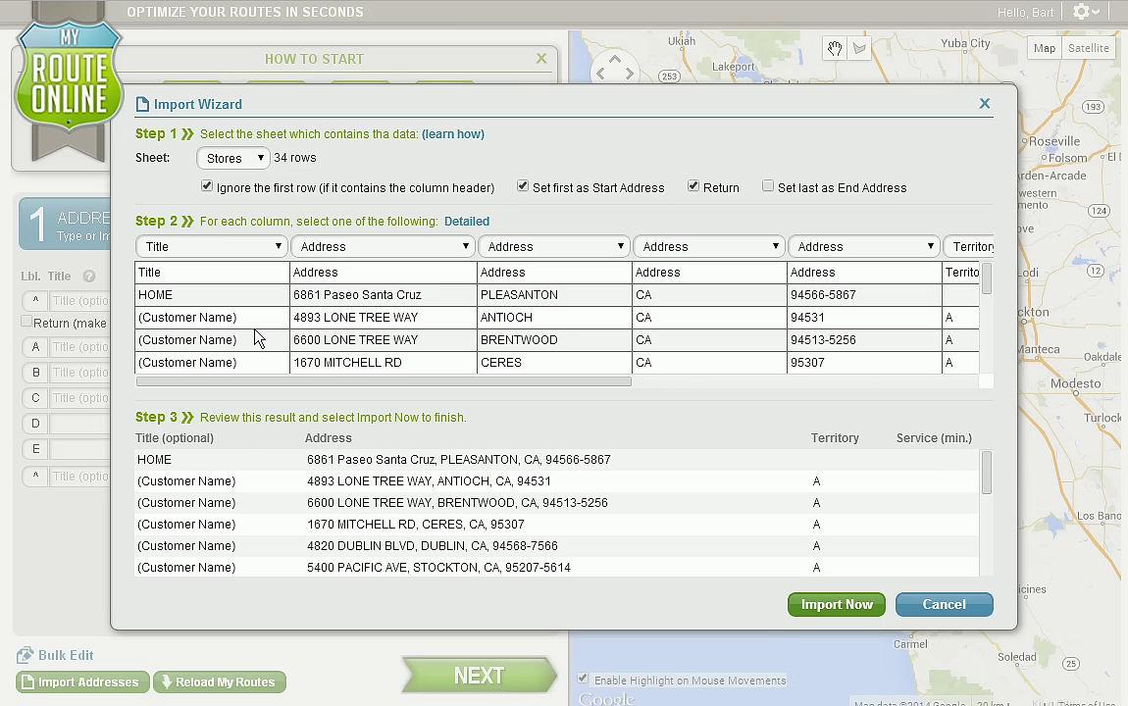
Keep the first column mapped as Title, review the preview, and import the 34 addresses
click(277, 247)
click(250, 277)
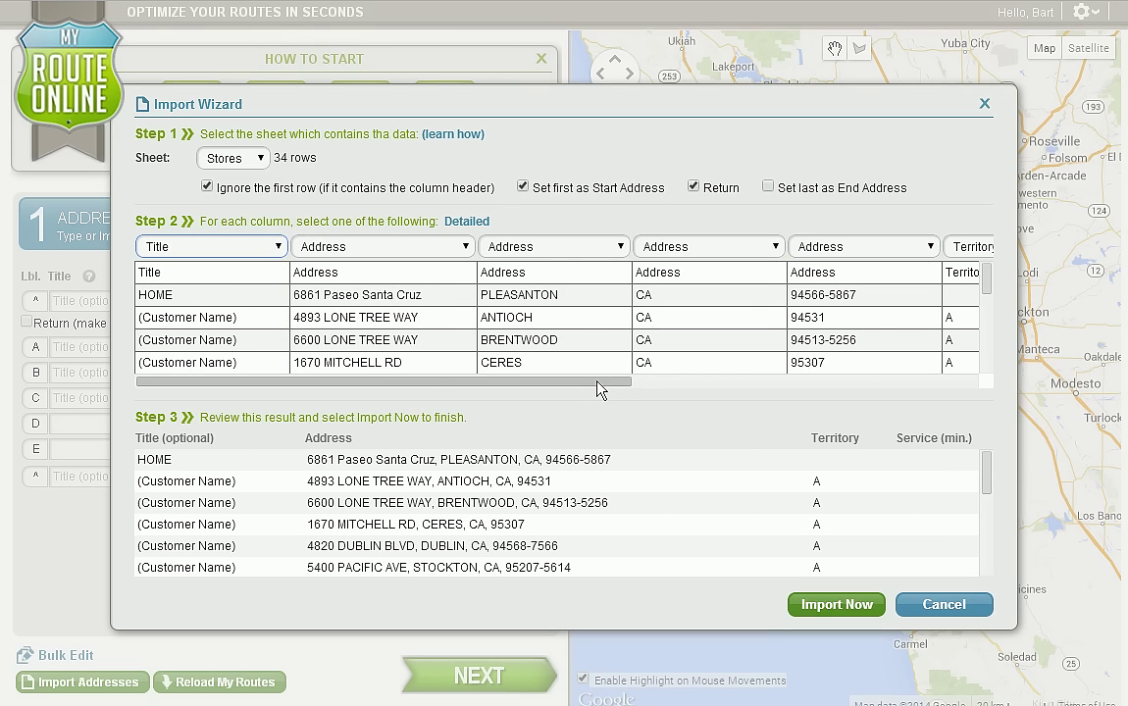
drag(601, 389, 864, 382)
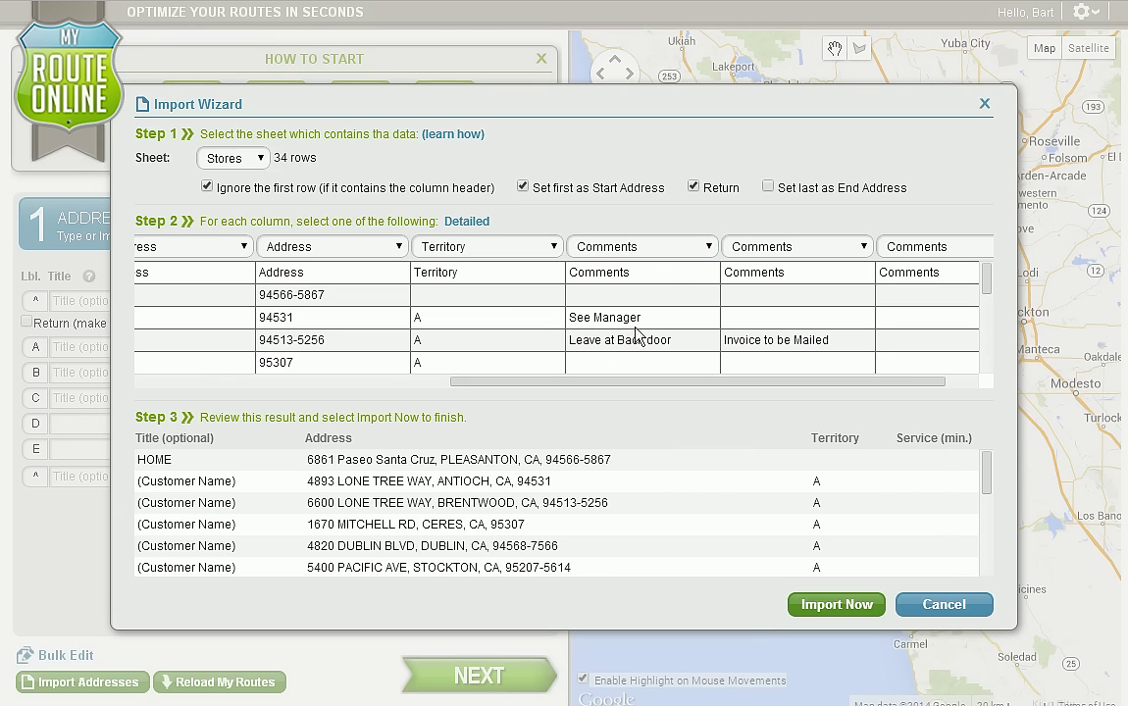
drag(620, 382, 279, 383)
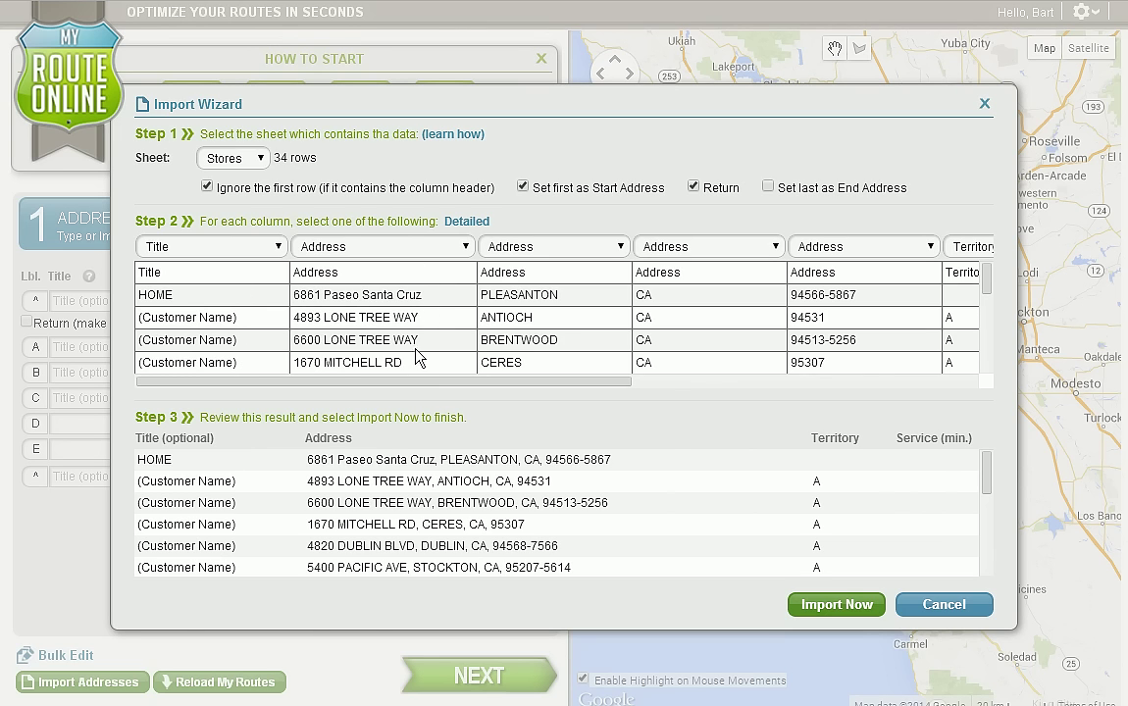
click(834, 605)
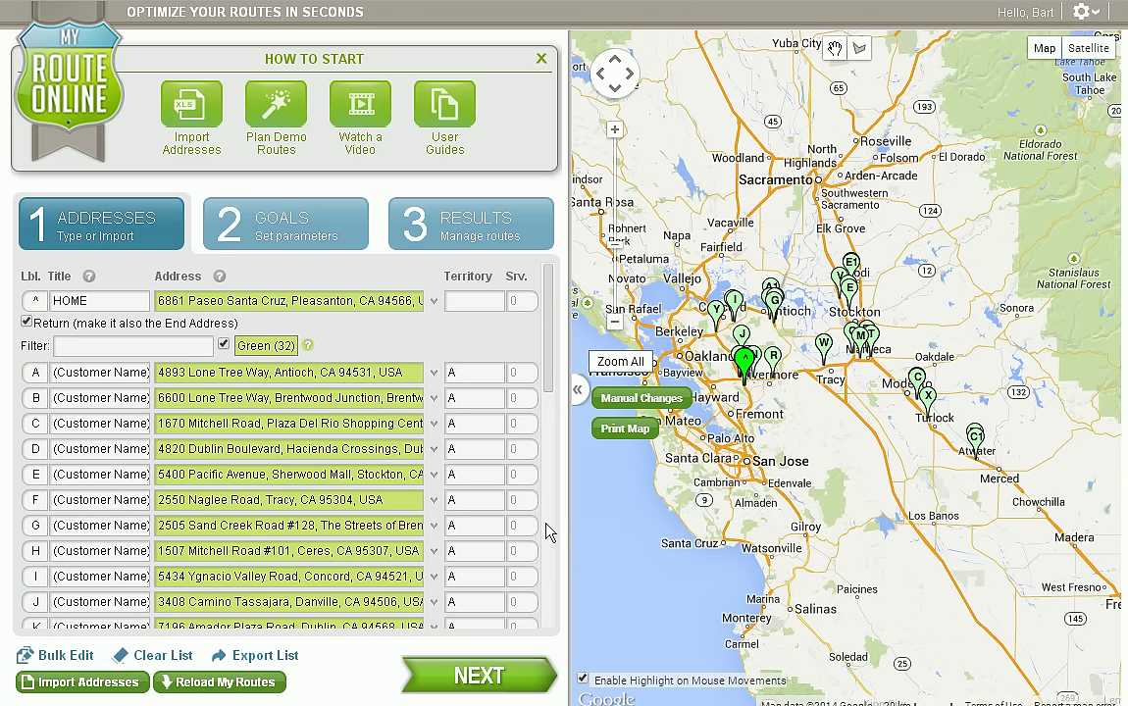
On the routing goals, set the service time to 15 minutes
click(481, 682)
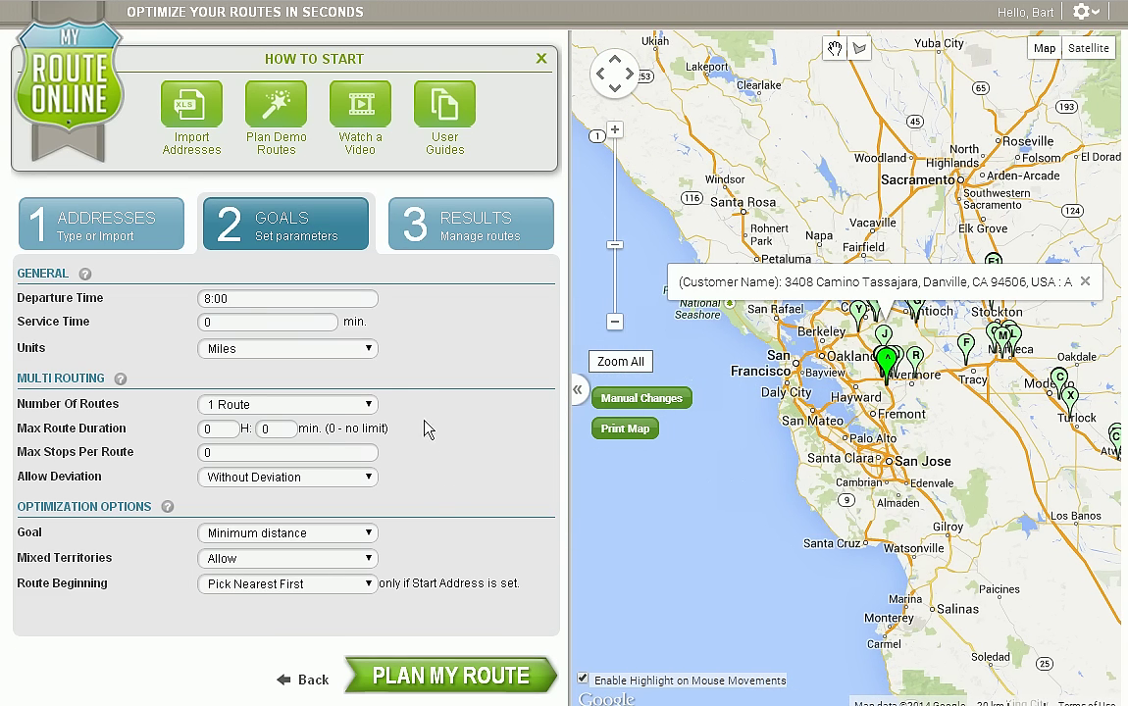
click(231, 301)
key(ctrl+a)
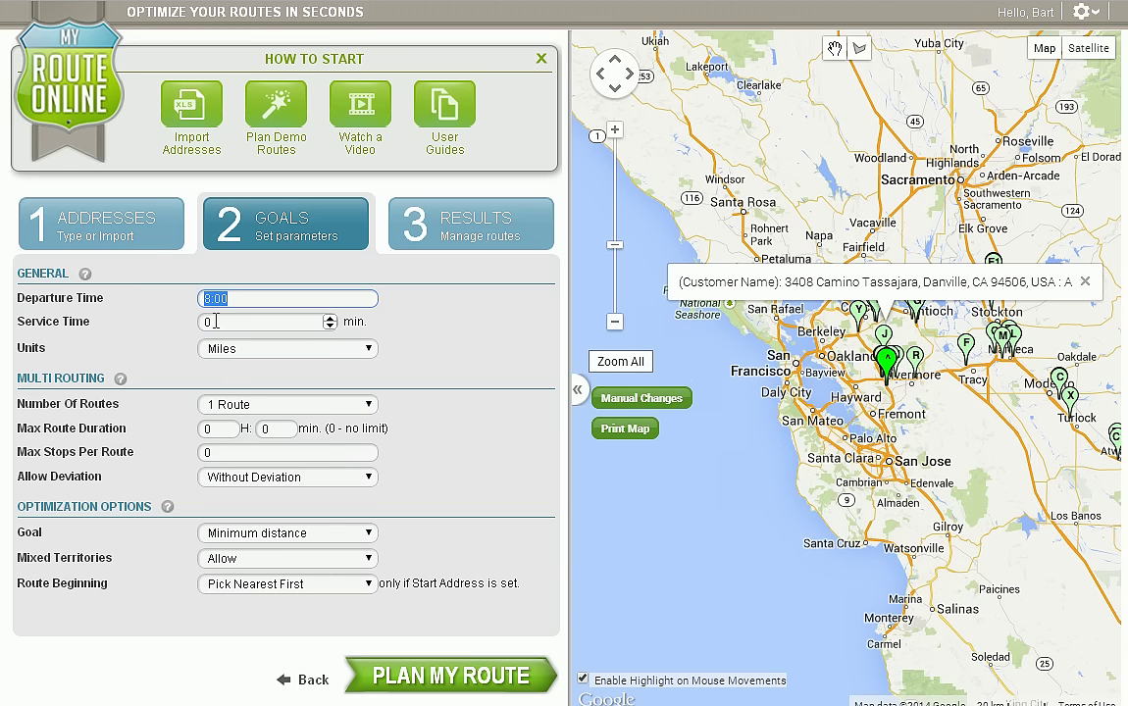
key(Tab)
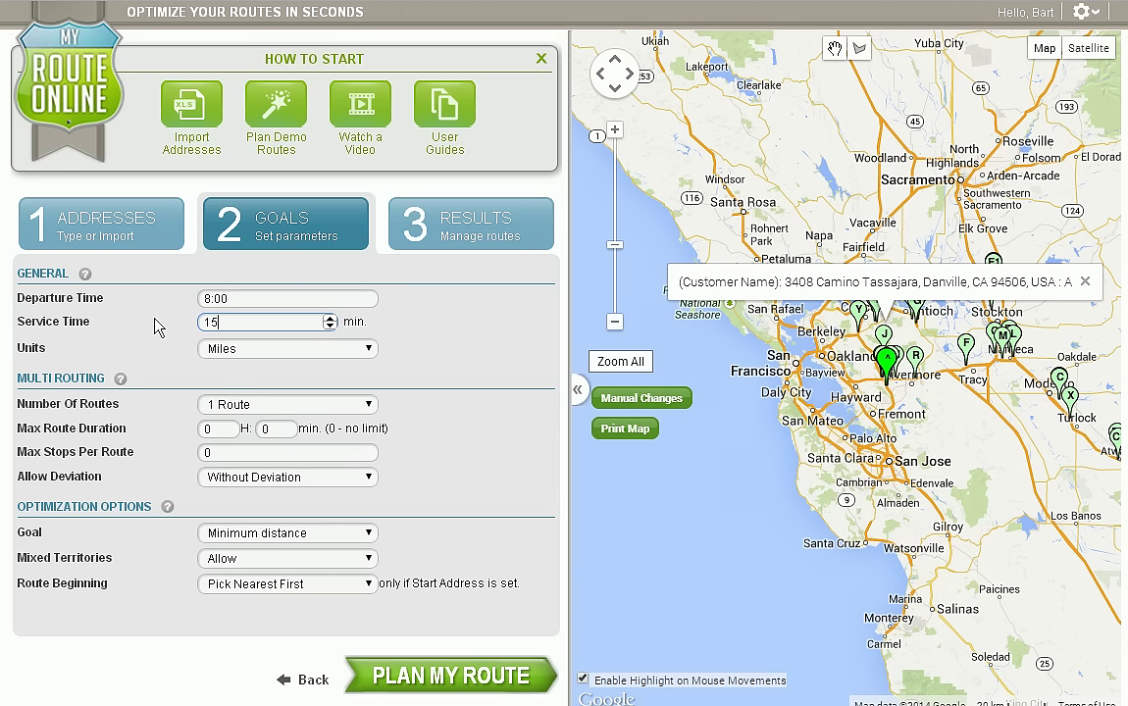
Split the stops into 3 routes with Minimum distance as the goal, and plan them
click(365, 404)
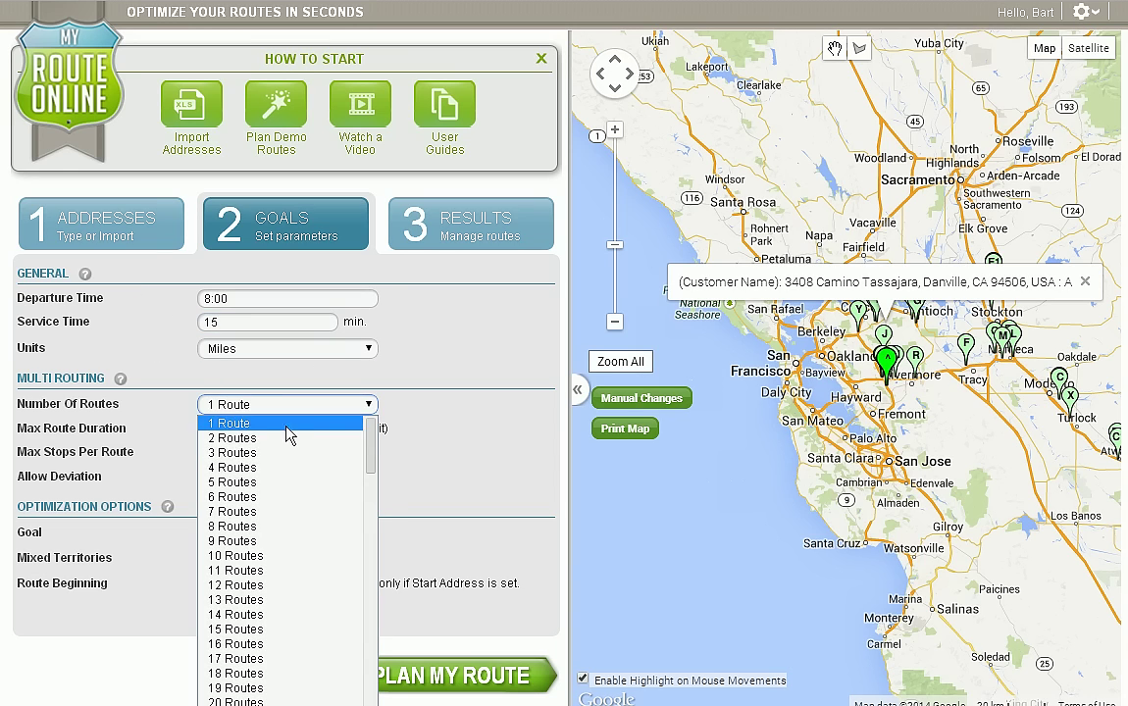
click(240, 453)
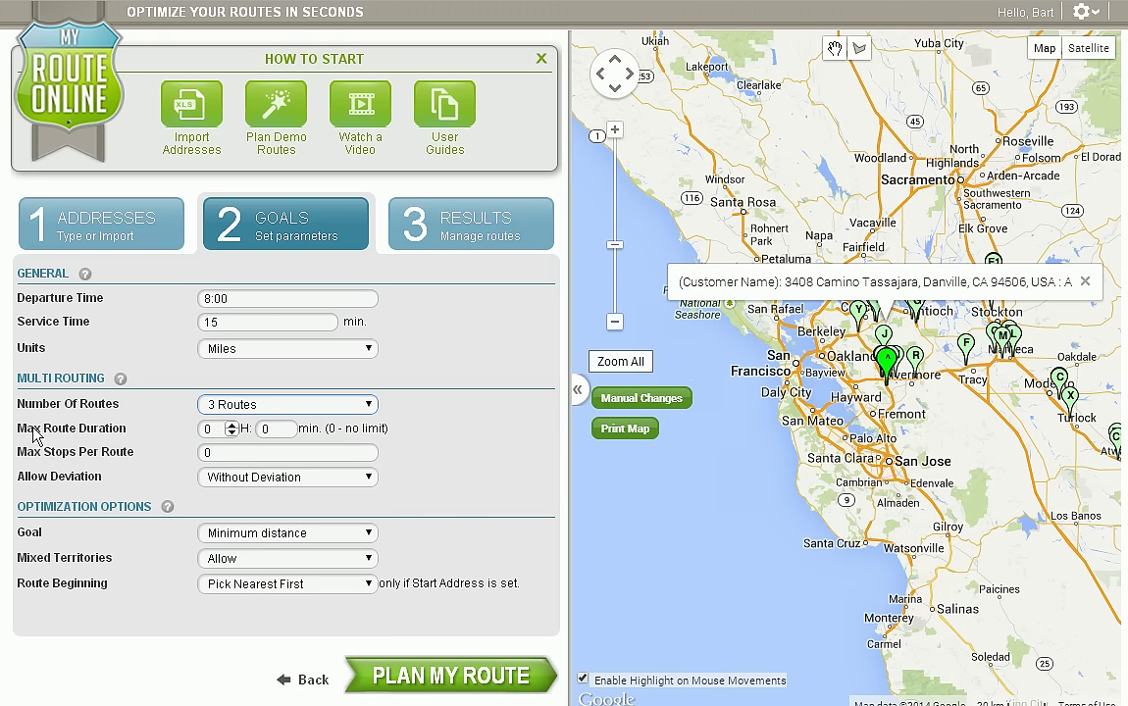
double_click(199, 430)
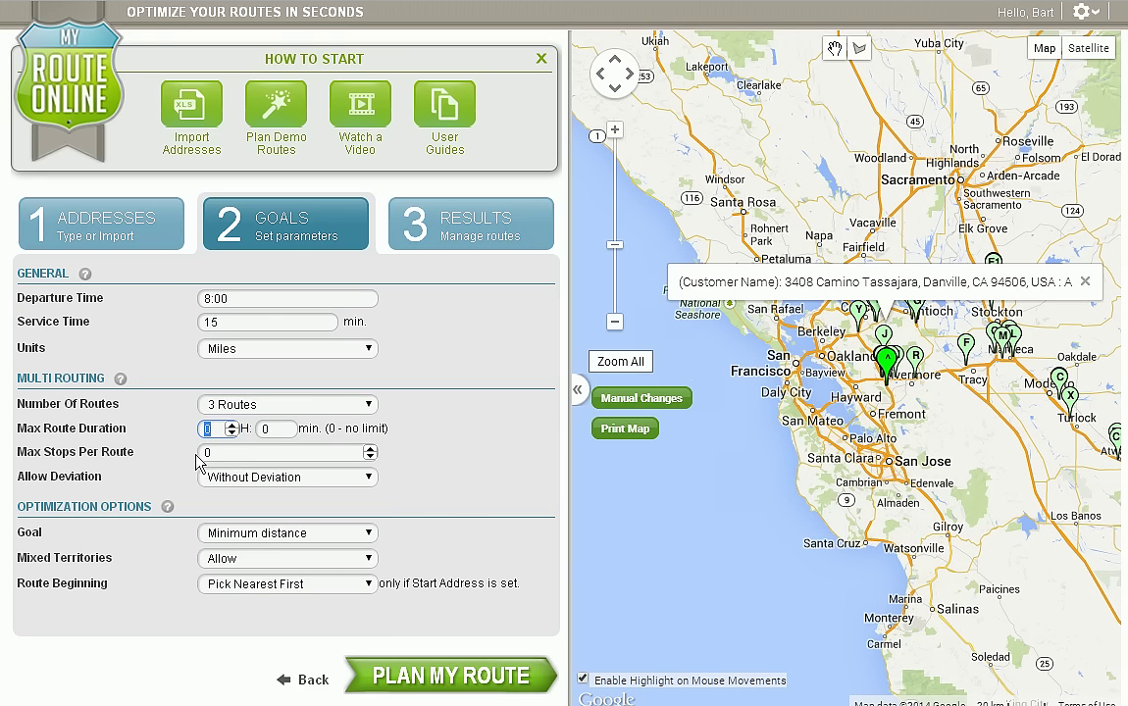
click(208, 454)
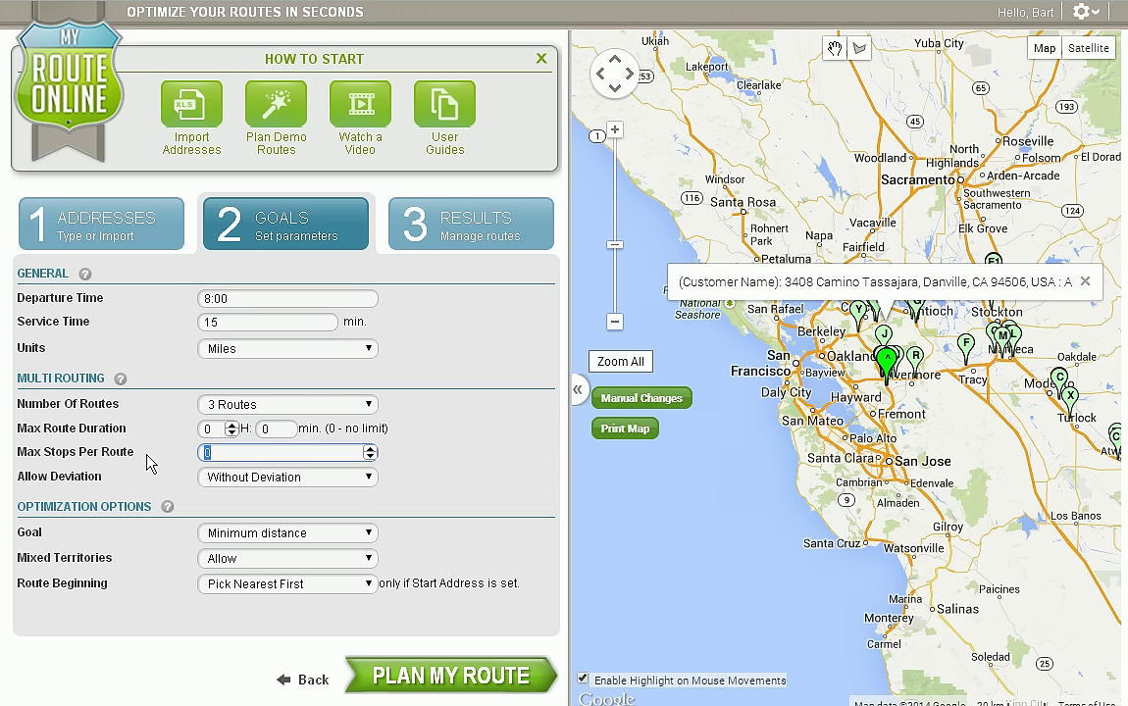
click(373, 535)
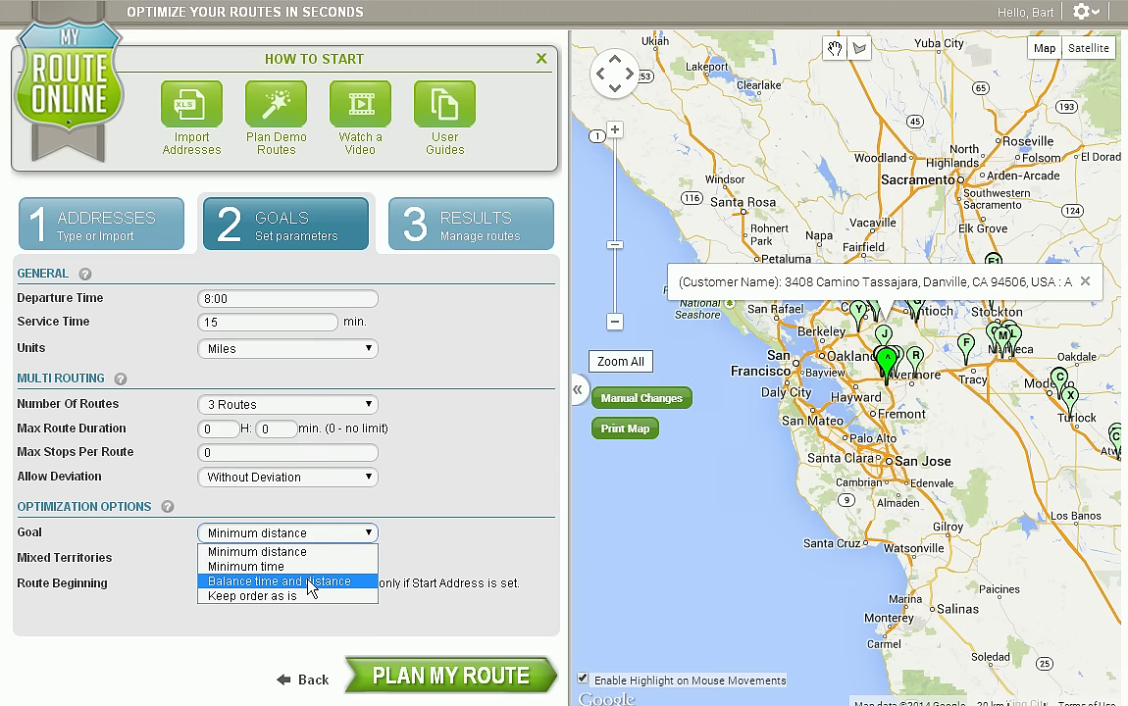
click(334, 551)
click(428, 685)
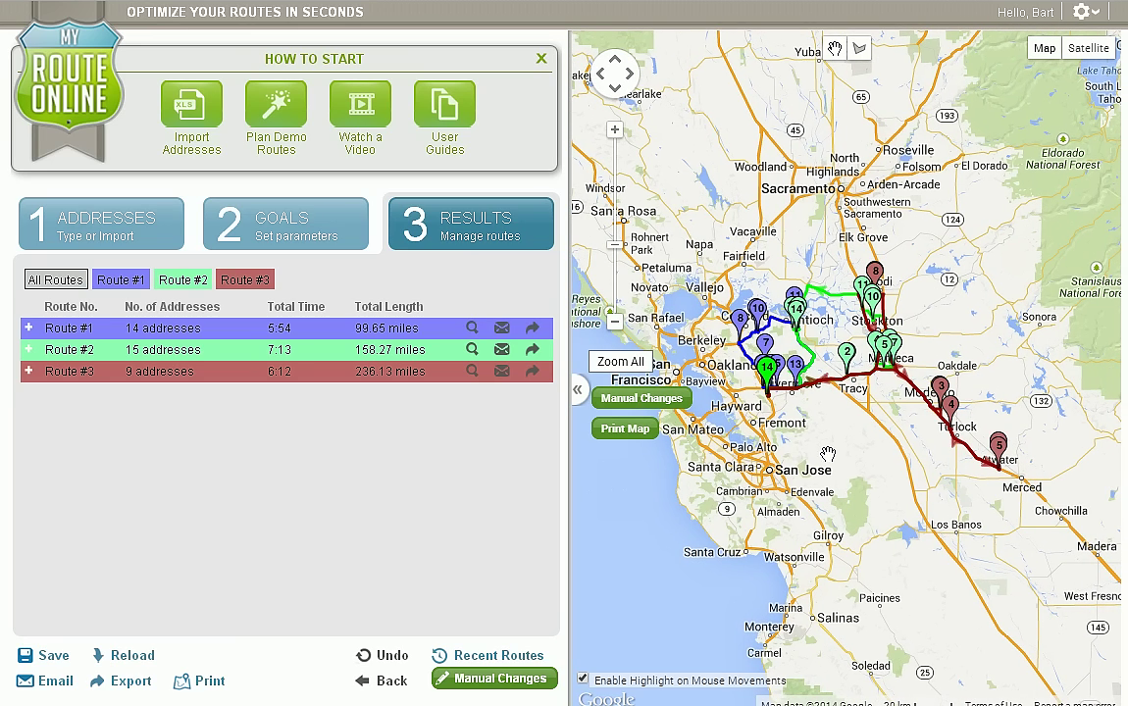
Select Route #2's Naglee Road stop in Tracy on the map for manual changes
click(848, 356)
Move the Tracy stop to Route #3 using Calculate Best Stop
click(432, 218)
click(435, 298)
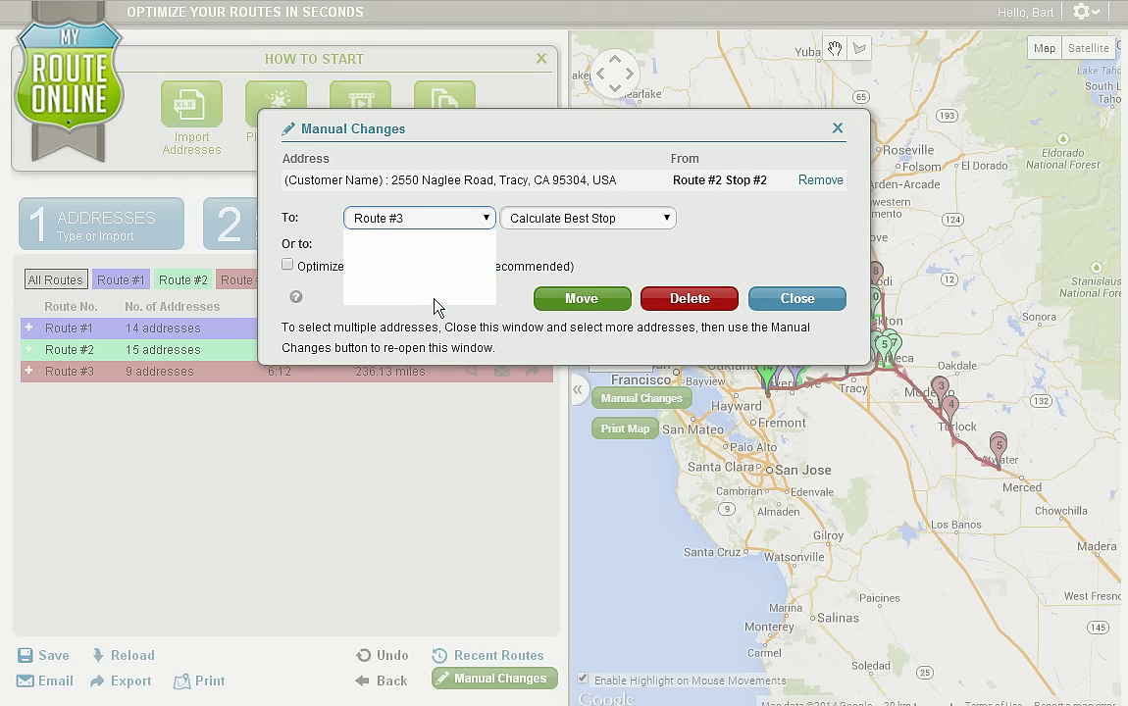
click(583, 299)
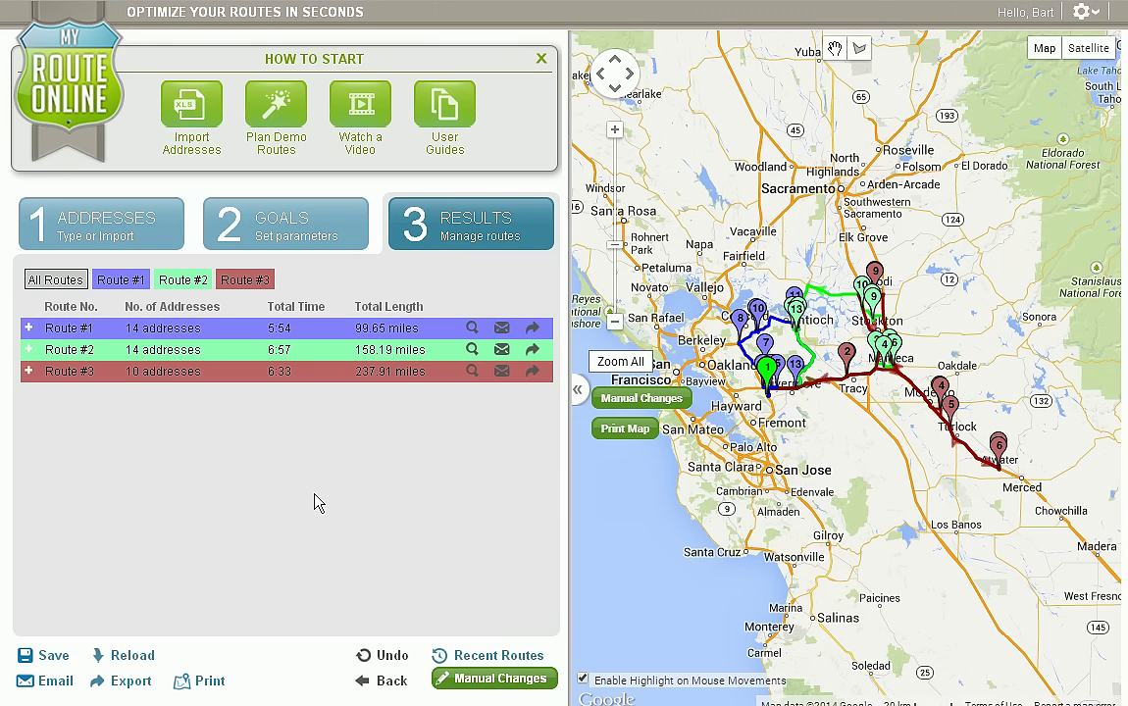
click(54, 682)
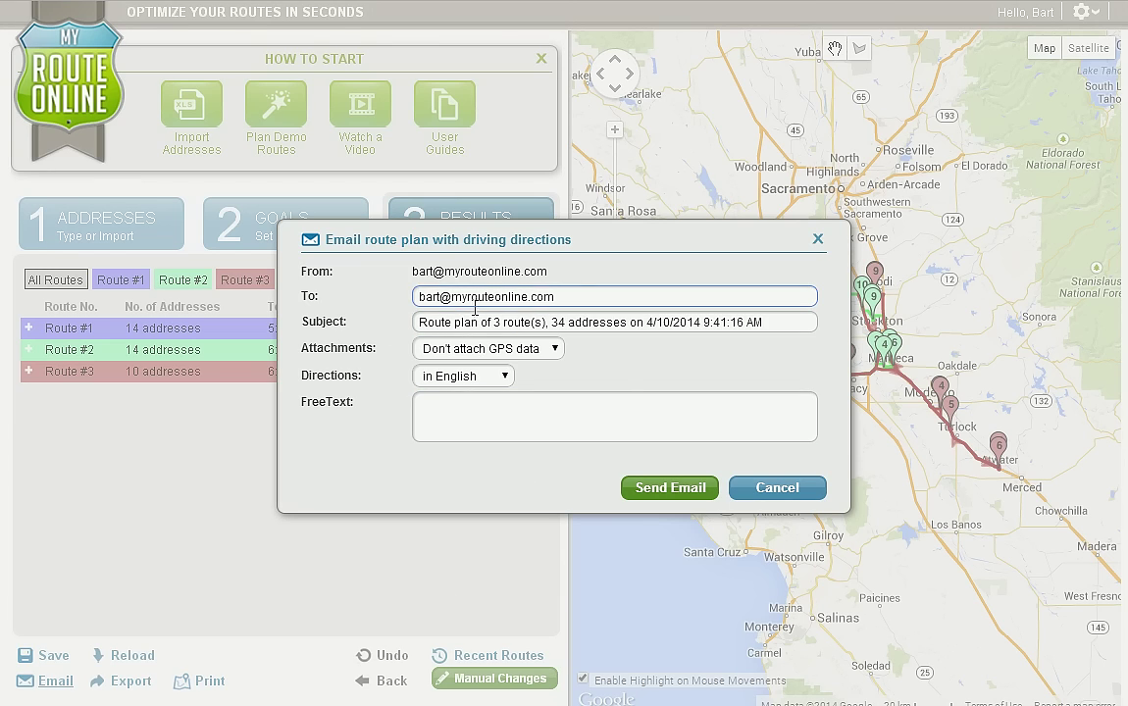
drag(562, 297, 373, 303)
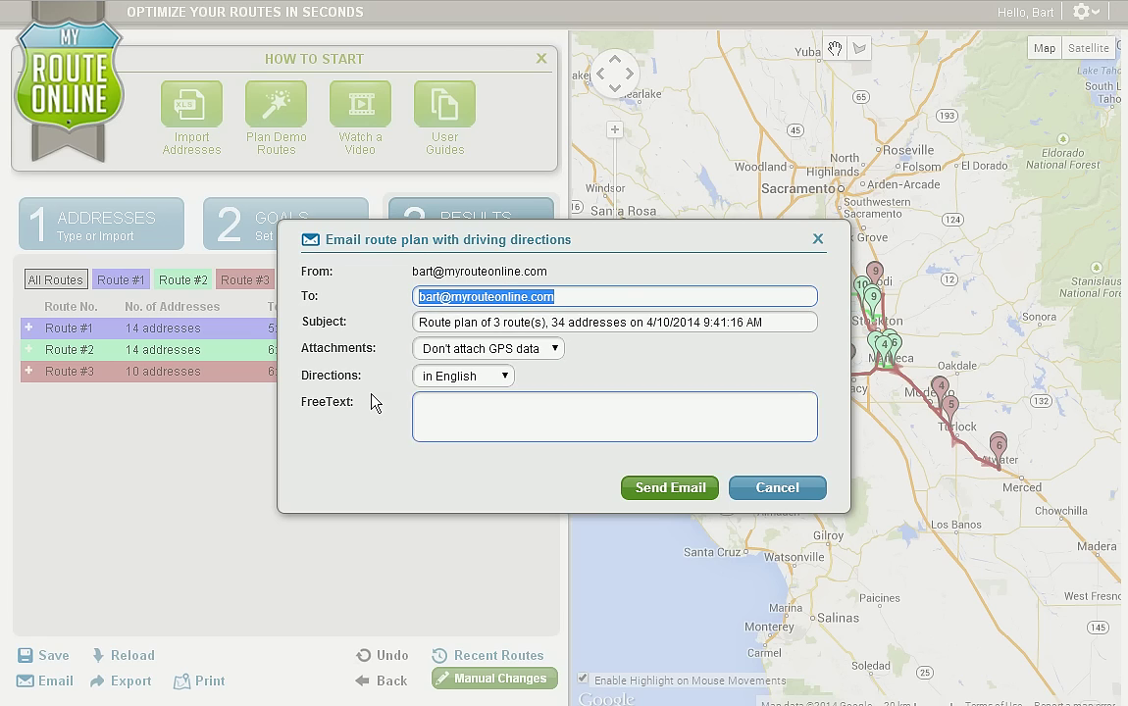
click(781, 488)
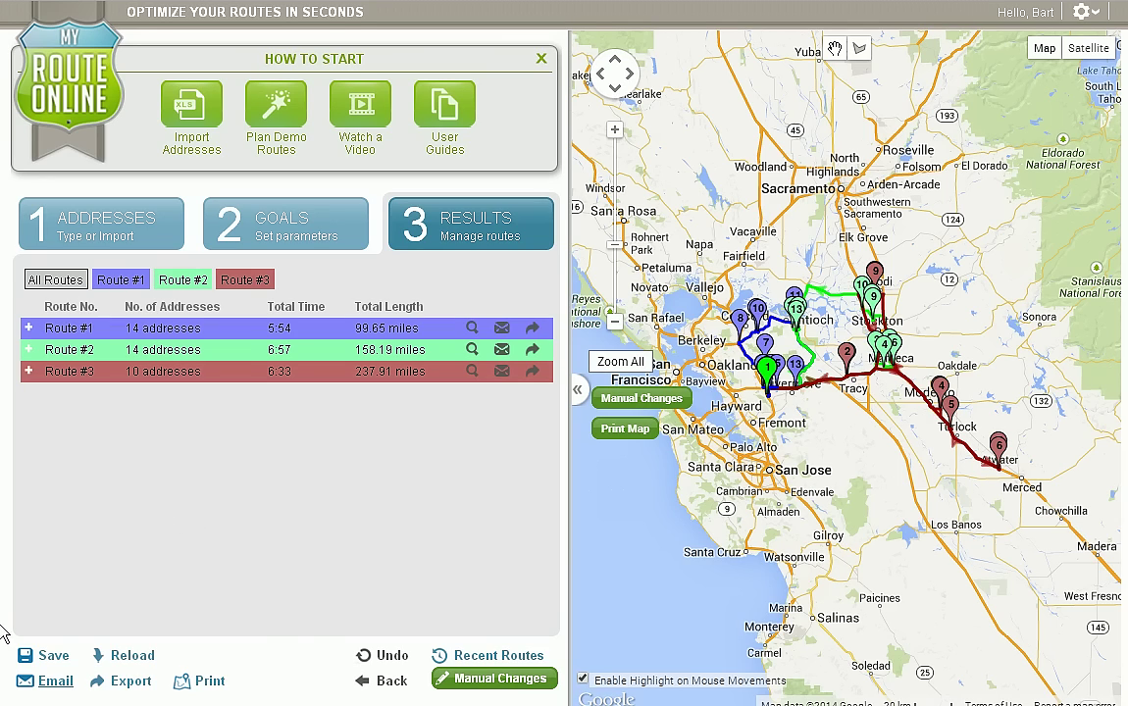
Save the route plan as 'MyRouteOnline 34 Addresses 4-10-2014'
click(54, 657)
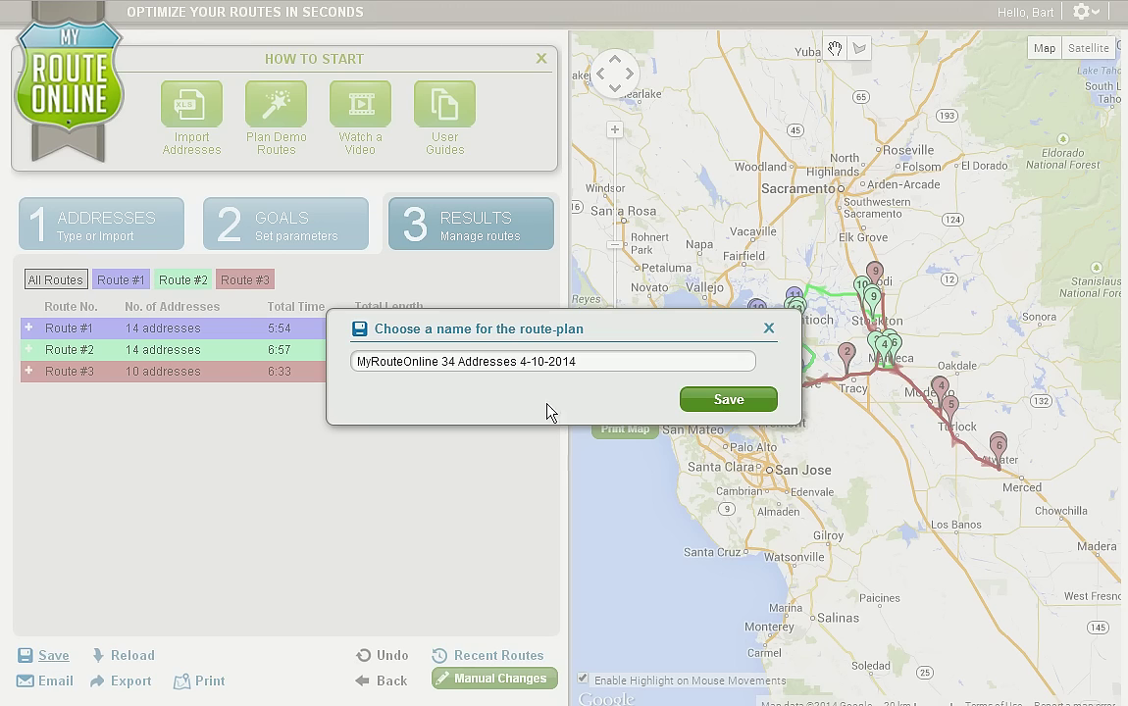
click(574, 363)
drag(577, 359, 309, 363)
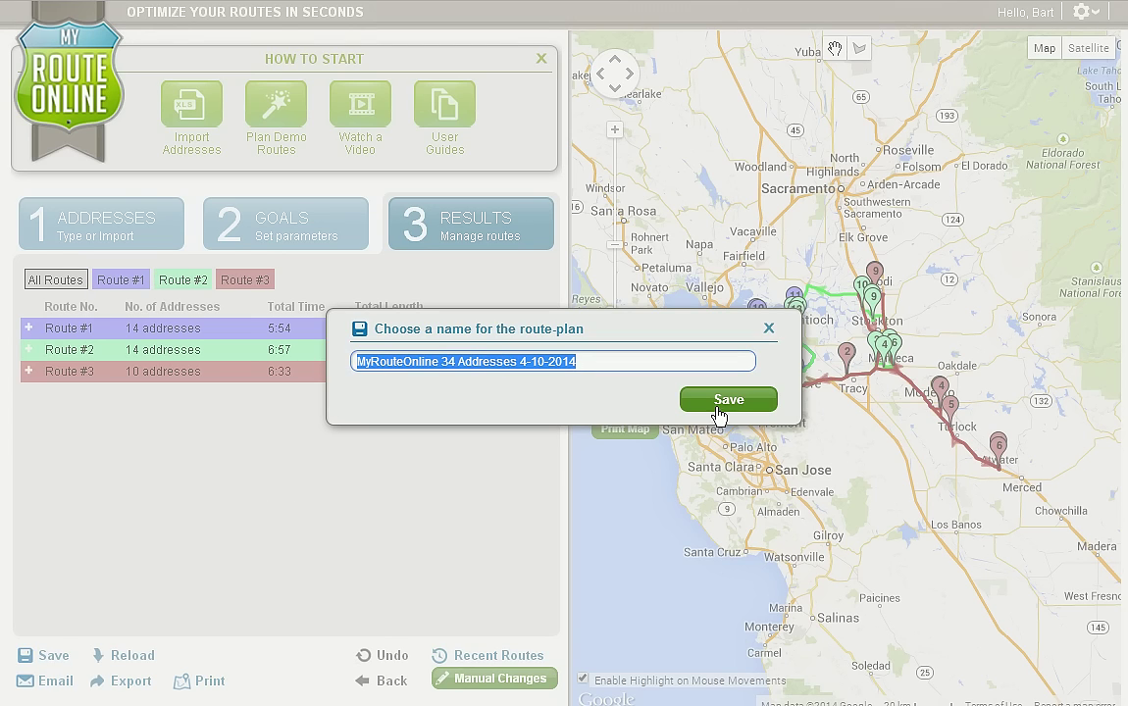
click(771, 332)
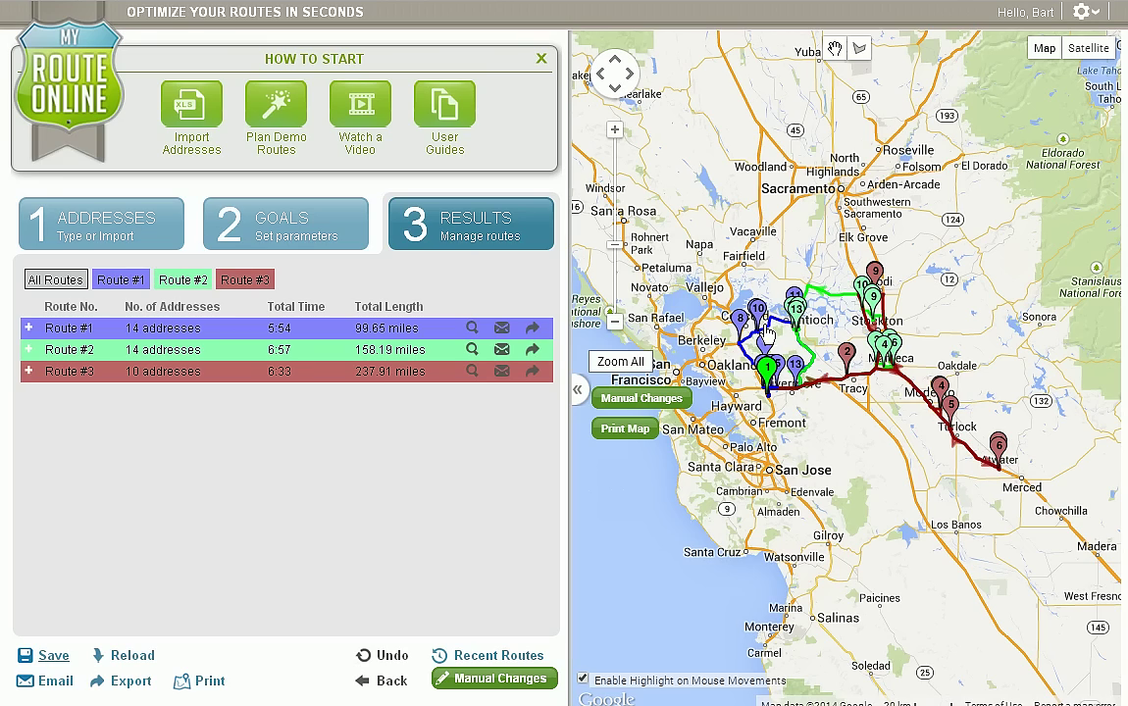